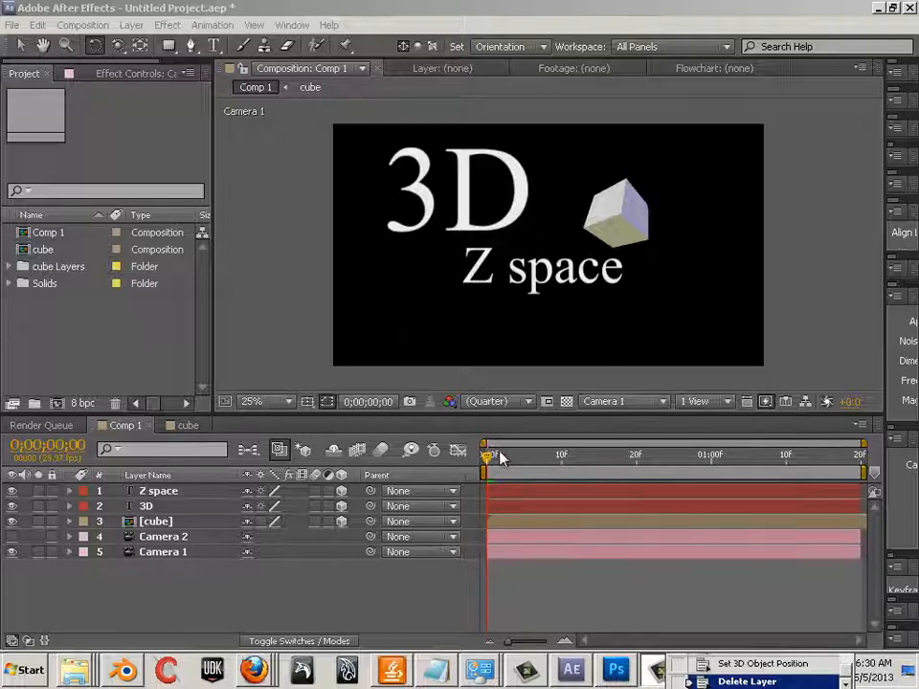
Step: Create a new 1920 x 1080 composition named Comp 2 with the HDTV 1080 29.97 preset and a 10-second duration
{"action": "mouse_move", "coordinate": [488, 455]}
{"action": "left_mouse_down"}
{"action": "mouse_move", "coordinate": [619, 476]}
{"action": "mouse_move", "coordinate": [488, 457]}
{"action": "left_mouse_up"}
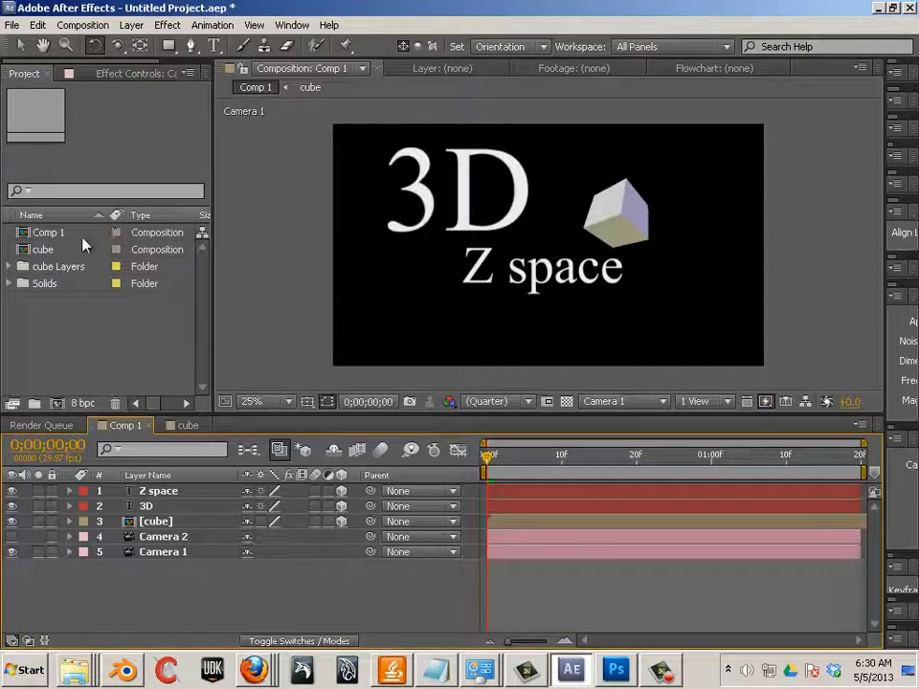
{"action": "left_click", "coordinate": [50, 234]}
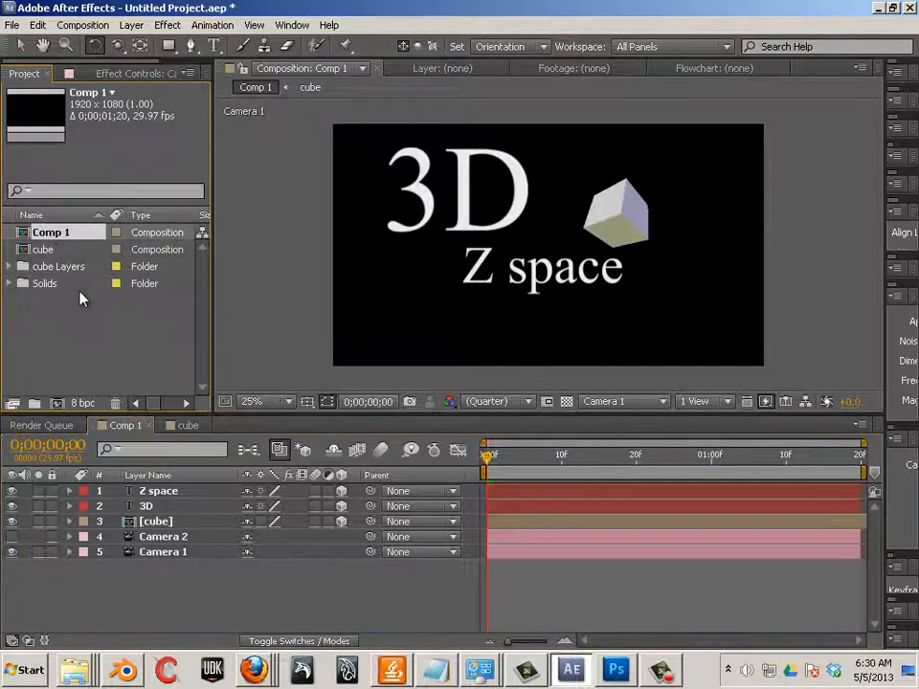
{"action": "left_click", "coordinate": [113, 363]}
{"action": "left_click", "coordinate": [71, 25]}
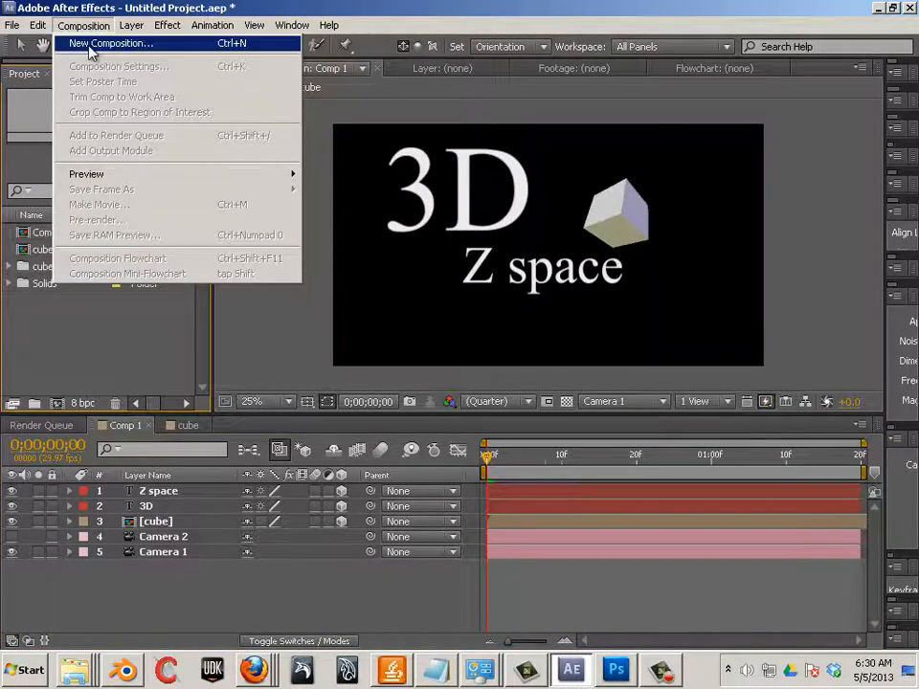
{"action": "left_click", "coordinate": [67, 40]}
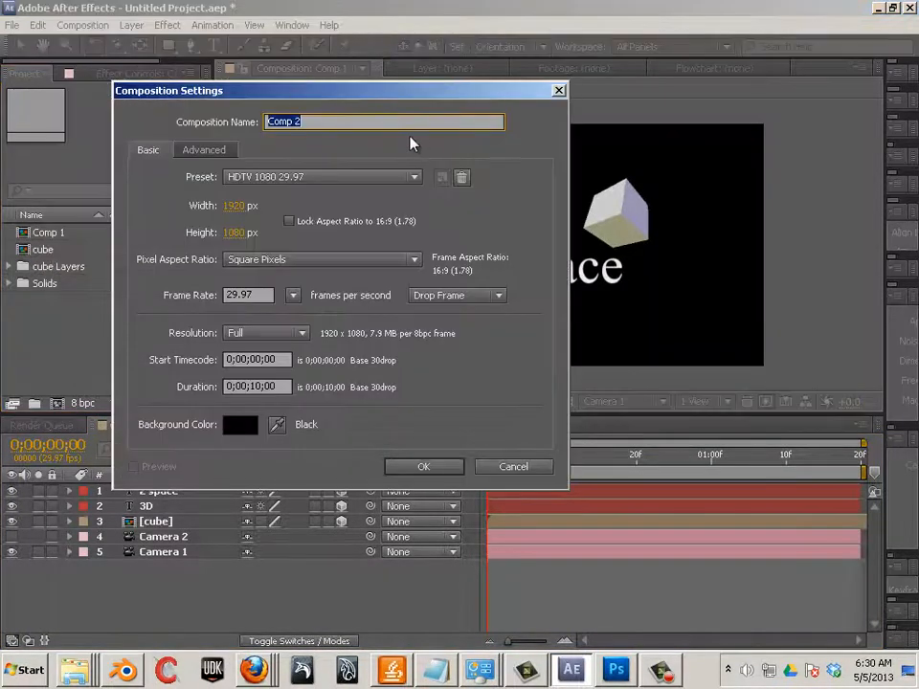
{"action": "left_click", "coordinate": [421, 467]}
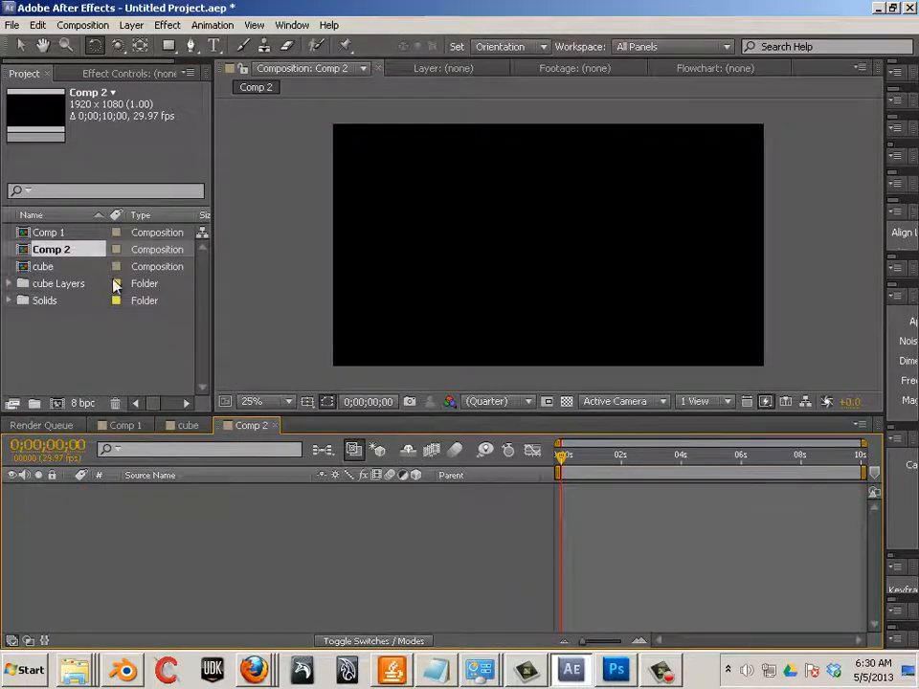
Step: Nest Comp 1 as a layer in Comp 2 and preview its animation from the start
{"action": "left_click", "coordinate": [21, 232]}
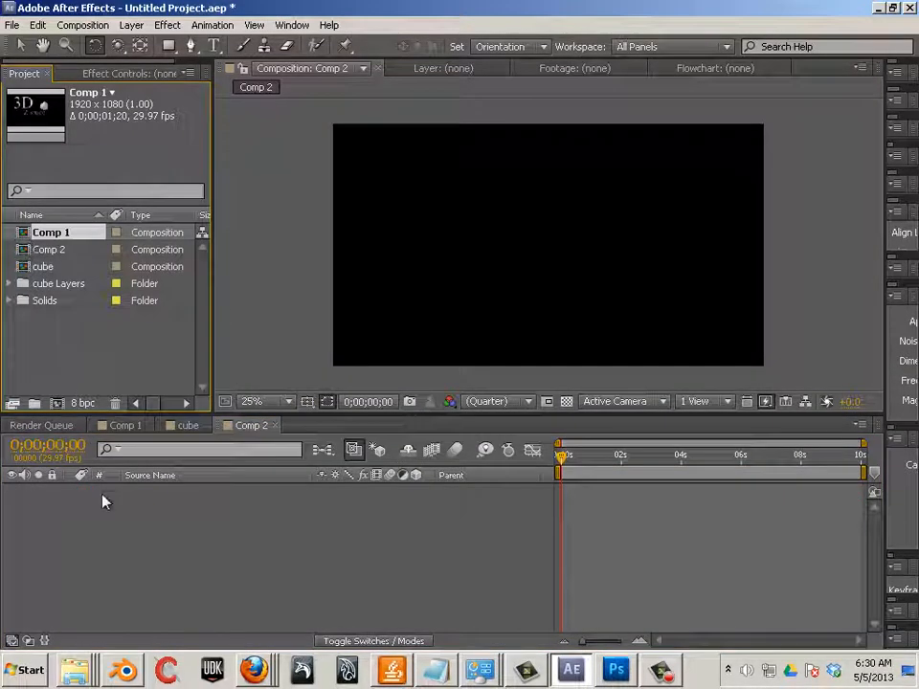
{"action": "left_click_drag", "start_coordinate": [103, 501], "coordinate": [103, 500]}
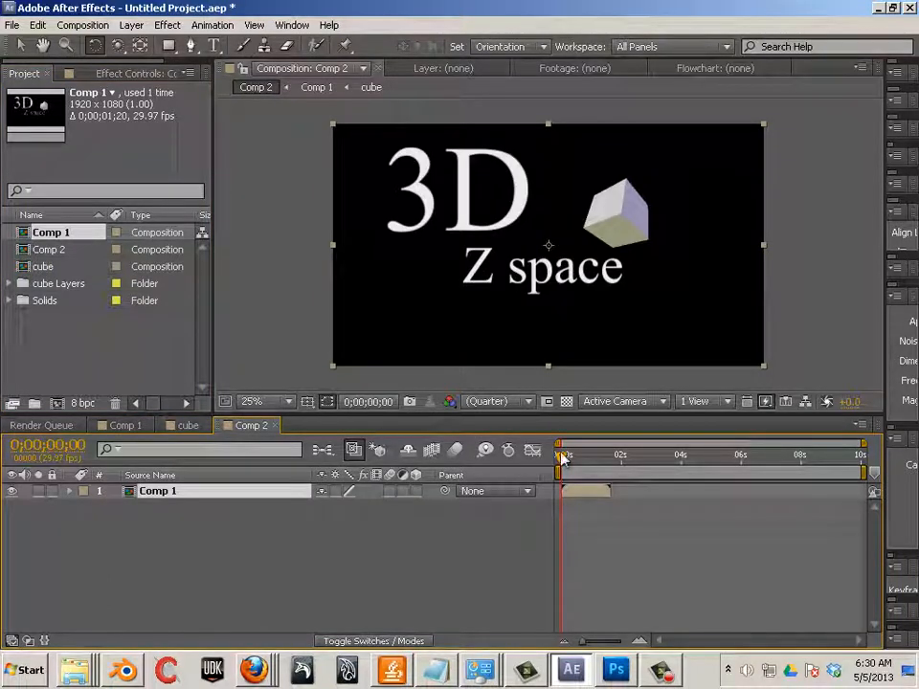
{"action": "left_click_drag", "start_coordinate": [585, 455], "coordinate": [540, 464]}
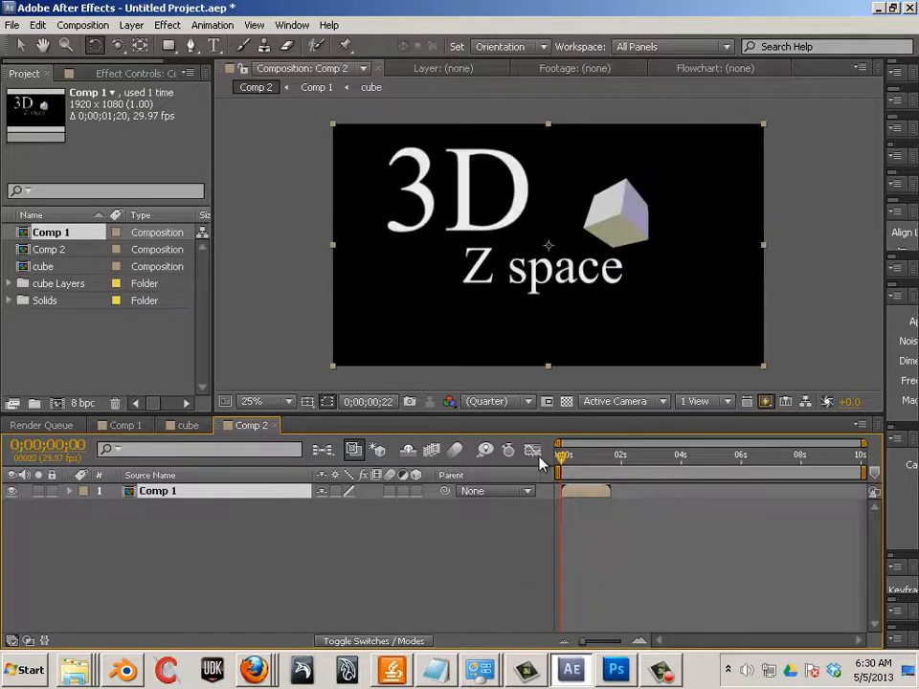
{"action": "key", "text": "space"}
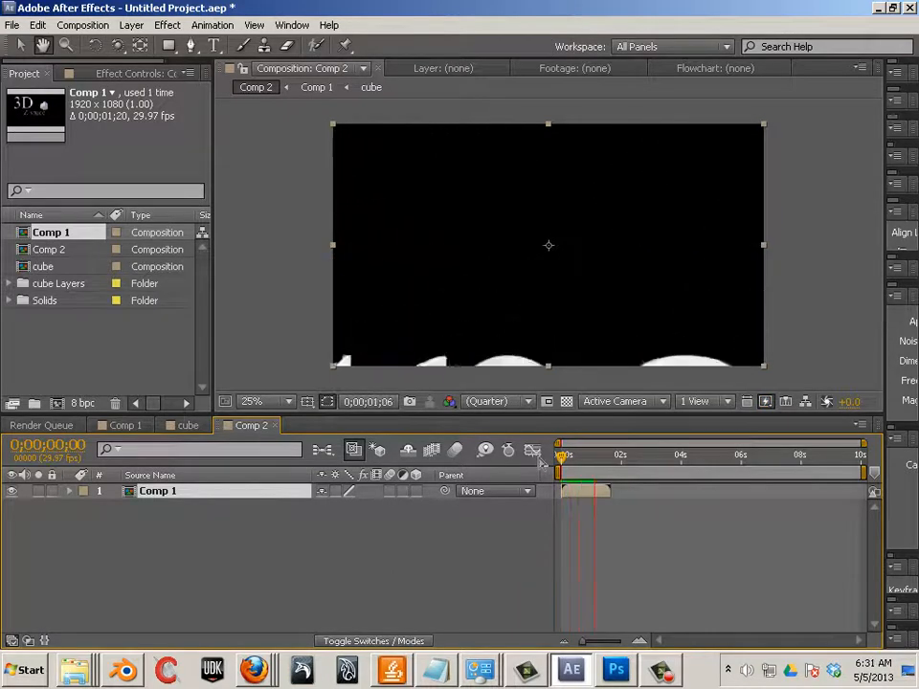
{"action": "left_click_drag", "start_coordinate": [591, 463], "coordinate": [537, 460]}
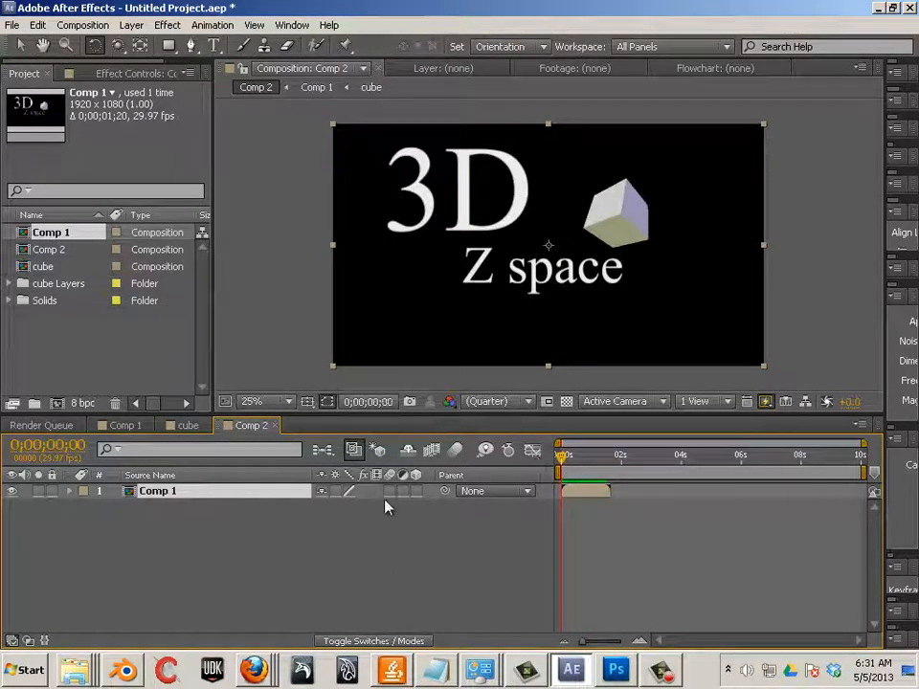
Step: Add Position keyframes to the Comp 1 layer at 0;00;00;00 and 0;00;01;19, and return to the first frame
{"action": "left_click", "coordinate": [69, 491]}
{"action": "left_click", "coordinate": [85, 506]}
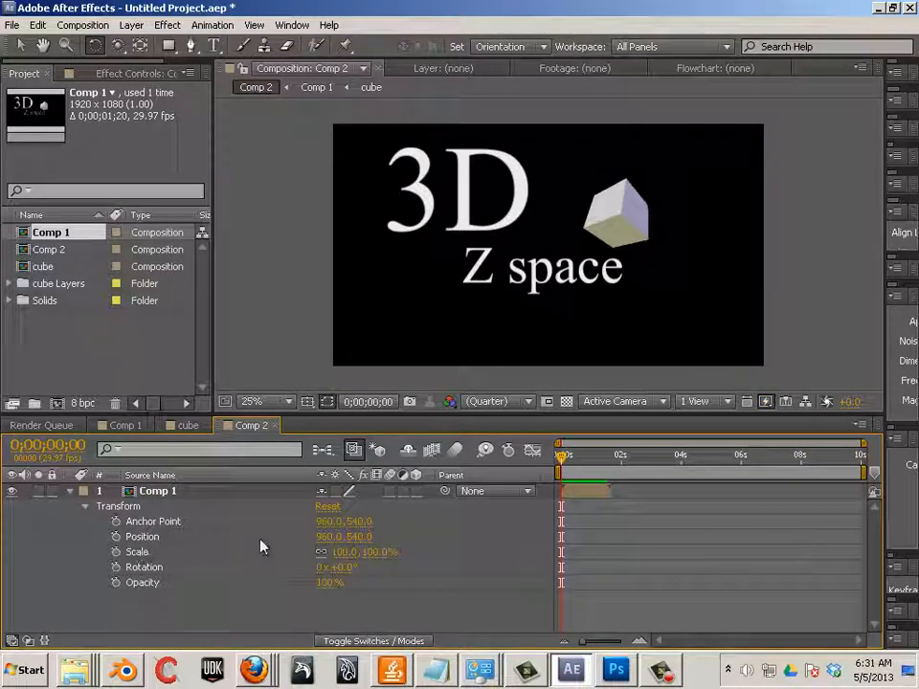
{"action": "left_click", "coordinate": [116, 536]}
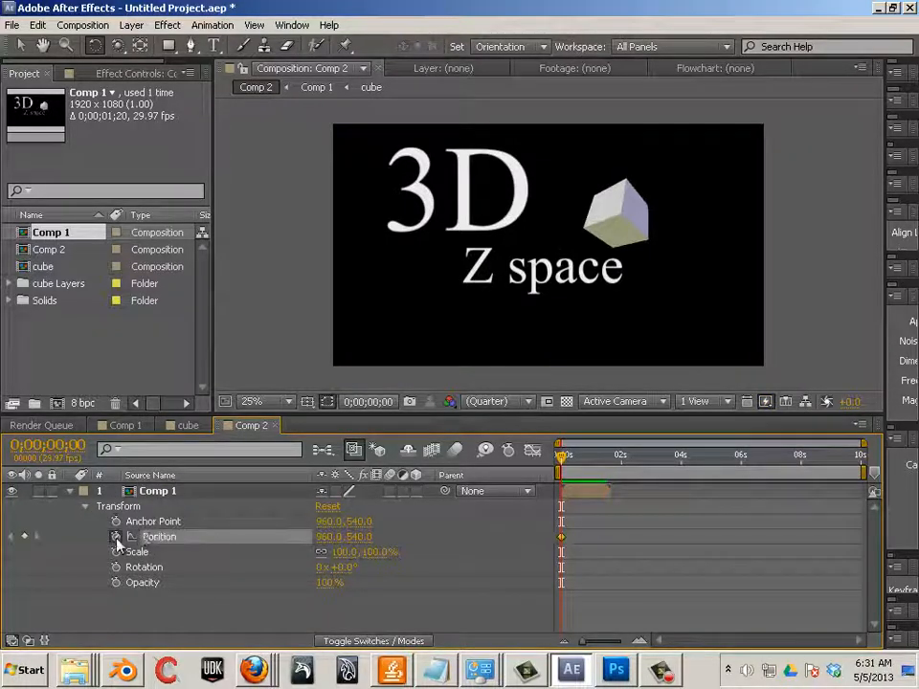
{"action": "left_click_drag", "start_coordinate": [563, 456], "coordinate": [614, 469]}
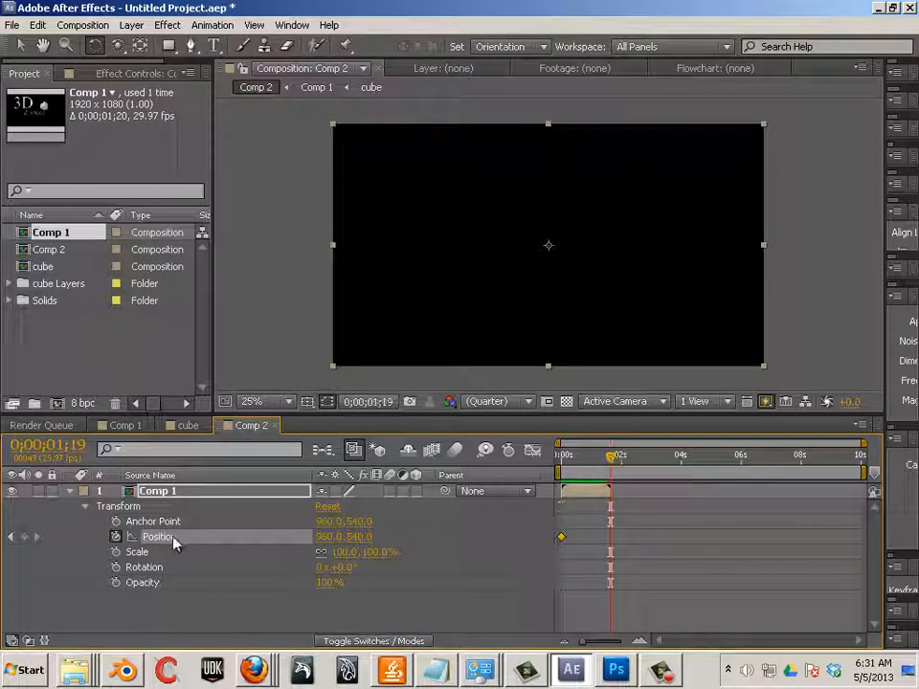
{"action": "left_click", "coordinate": [25, 537]}
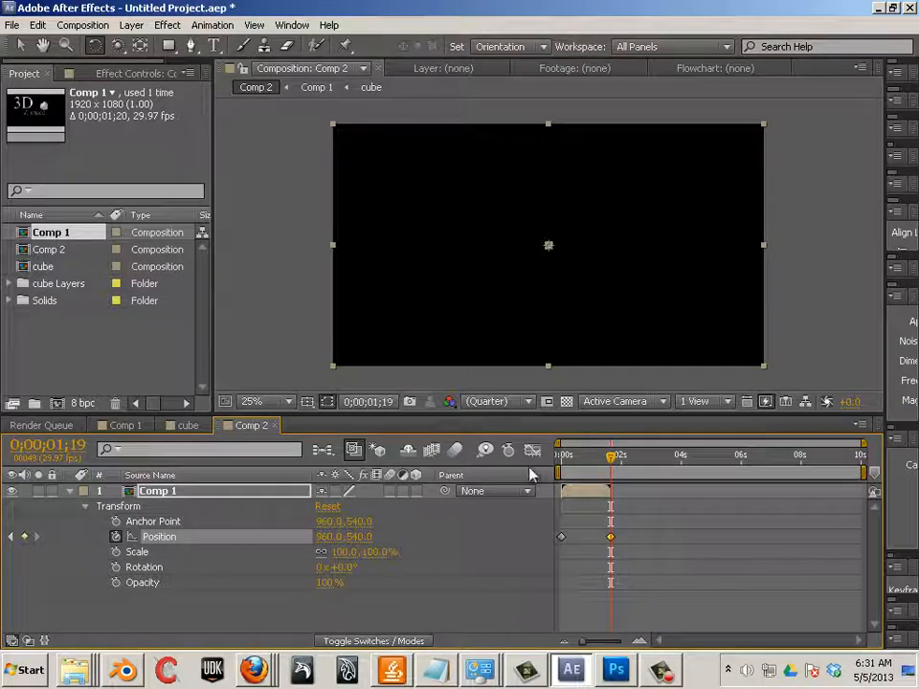
{"action": "left_click_drag", "start_coordinate": [615, 463], "coordinate": [537, 458]}
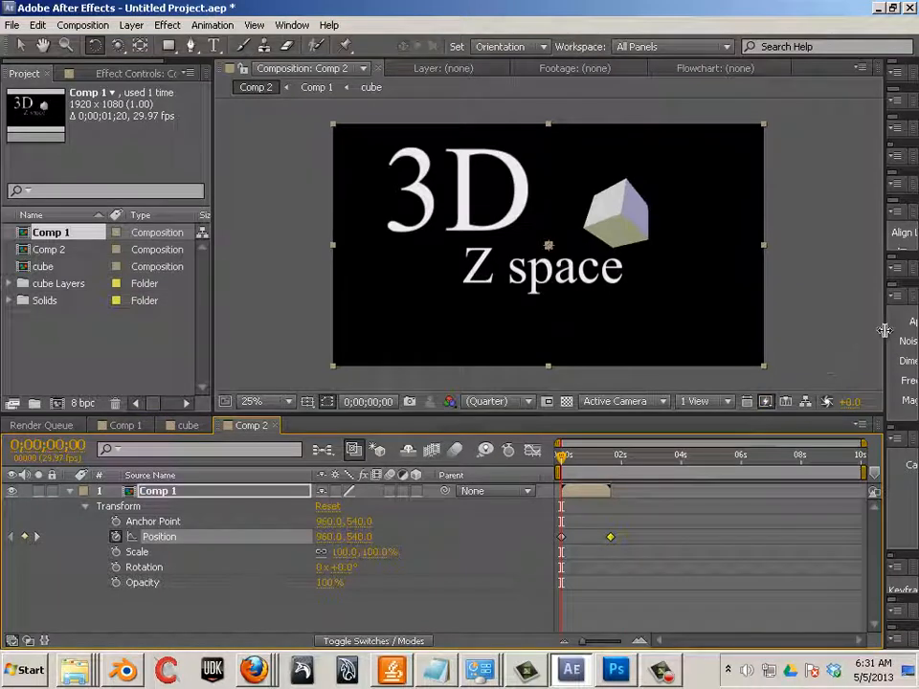
Step: Widen the side panel area until the Wiggler settings are readable, and select both Position keyframes of the Comp 1 layer
{"action": "mouse_move", "coordinate": [888, 329]}
{"action": "left_mouse_down"}
{"action": "mouse_move", "coordinate": [700, 322]}
{"action": "mouse_move", "coordinate": [686, 330]}
{"action": "mouse_move", "coordinate": [732, 329]}
{"action": "left_mouse_up"}
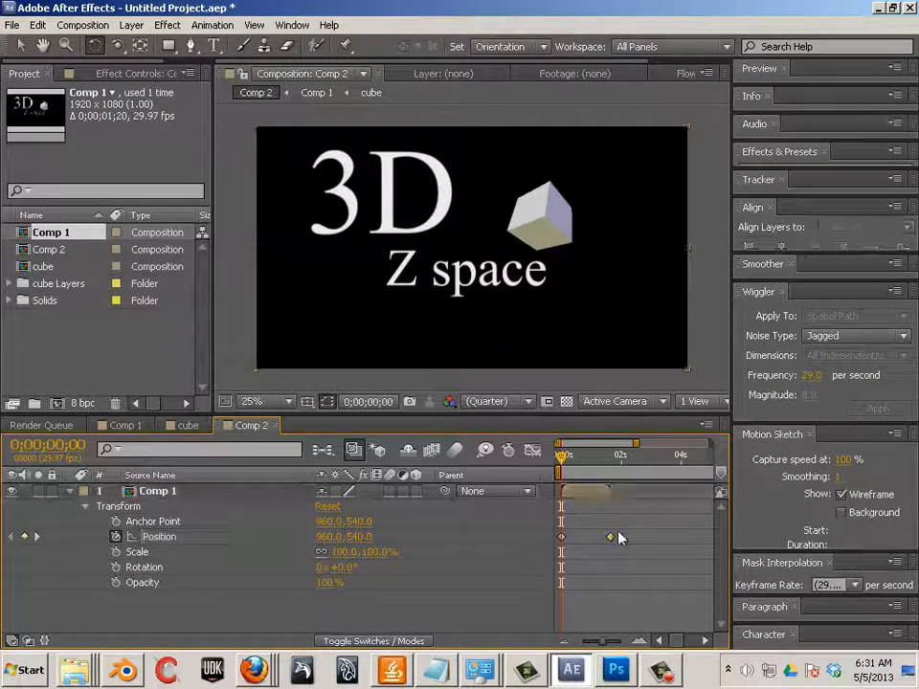
{"action": "left_click", "coordinate": [629, 539]}
{"action": "left_click_drag", "start_coordinate": [637, 542], "coordinate": [563, 544]}
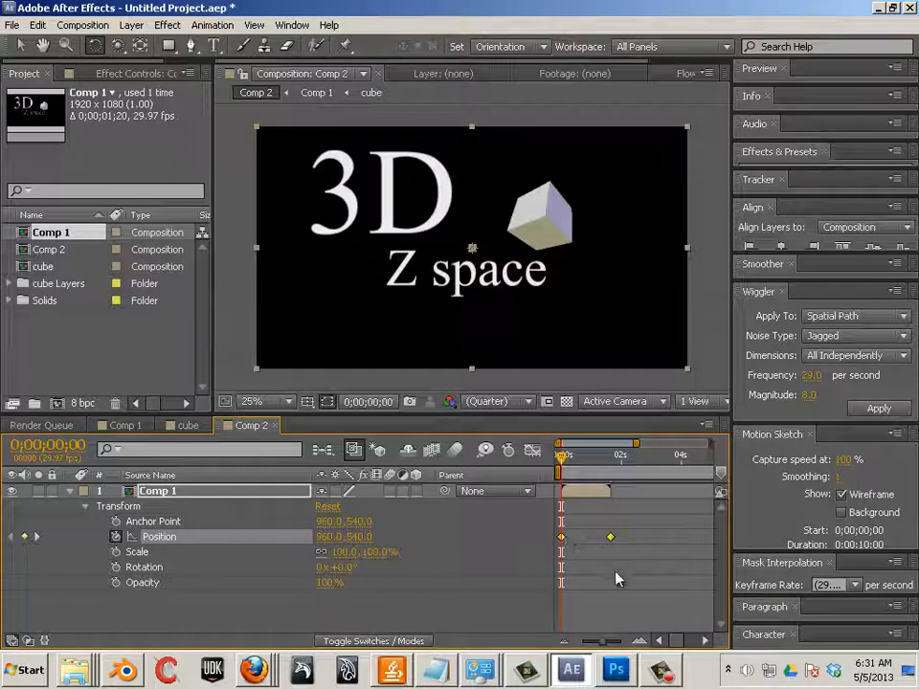
{"action": "left_click", "coordinate": [626, 548]}
{"action": "left_click_drag", "start_coordinate": [634, 542], "coordinate": [561, 546]}
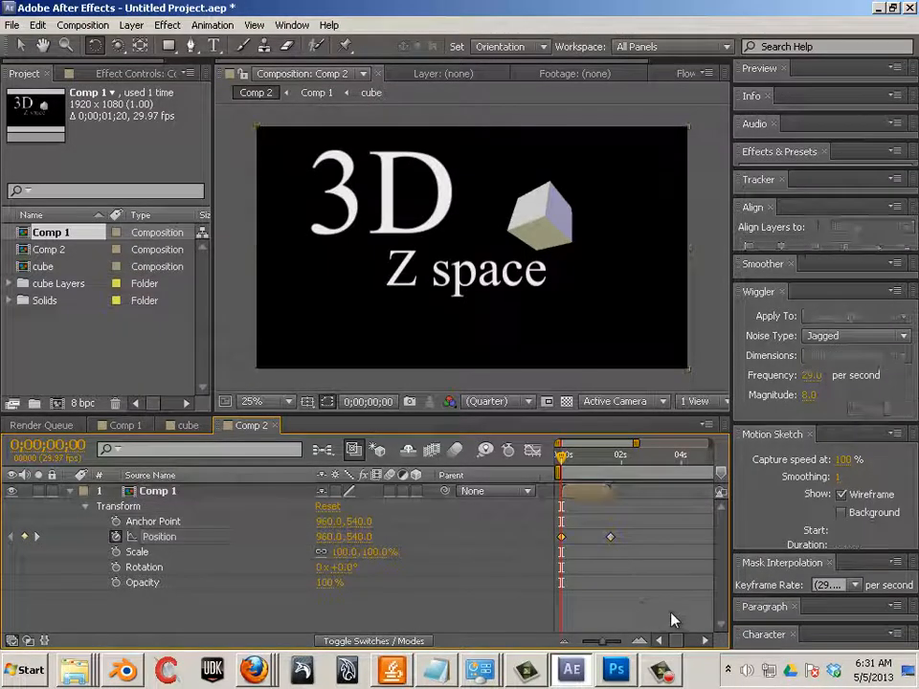
{"action": "left_click_drag", "start_coordinate": [675, 618], "coordinate": [558, 505]}
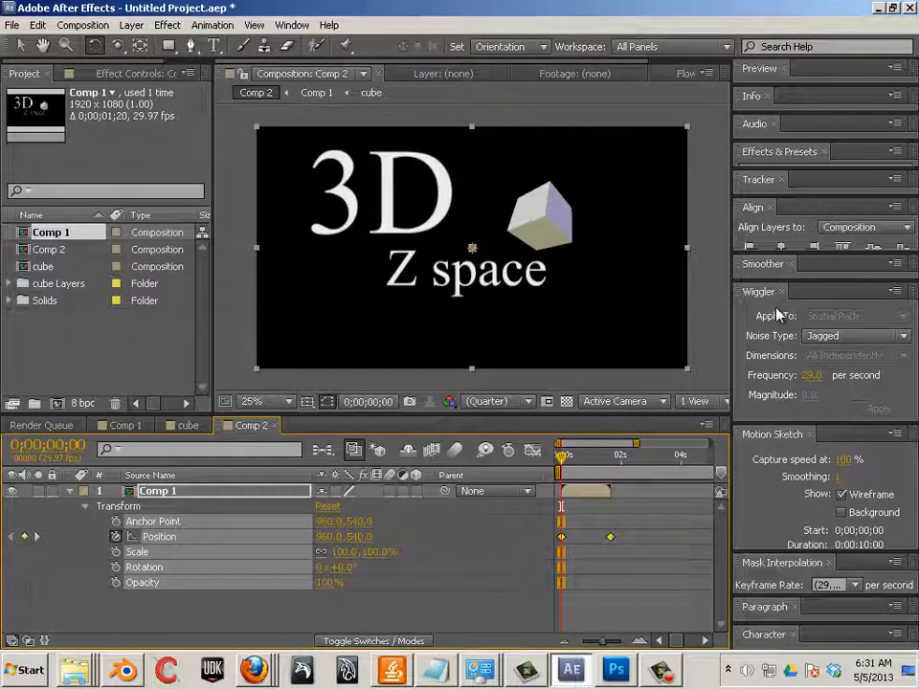
{"action": "left_click", "coordinate": [293, 25]}
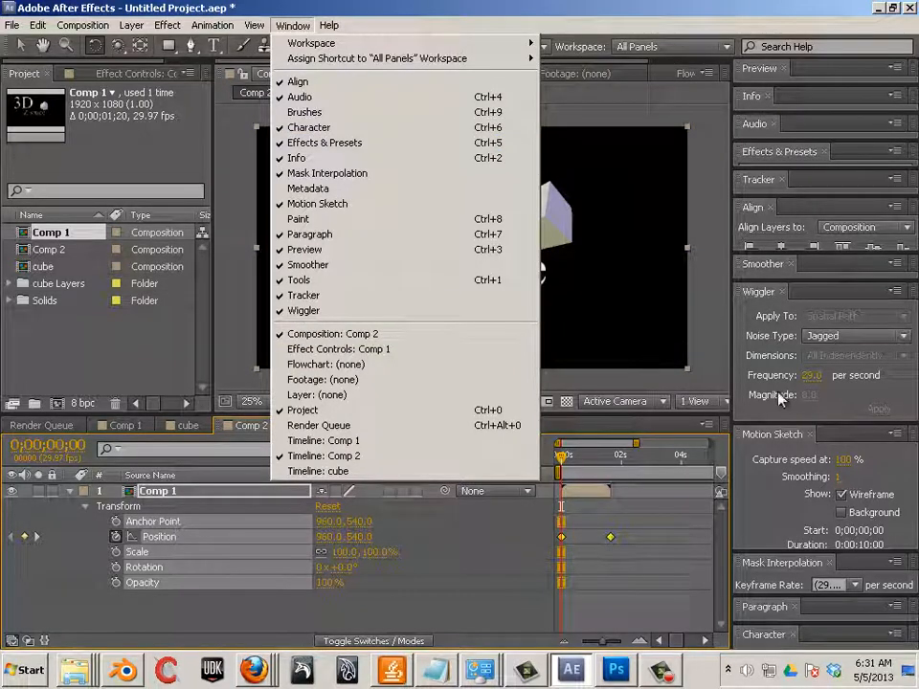
{"action": "left_click", "coordinate": [644, 610]}
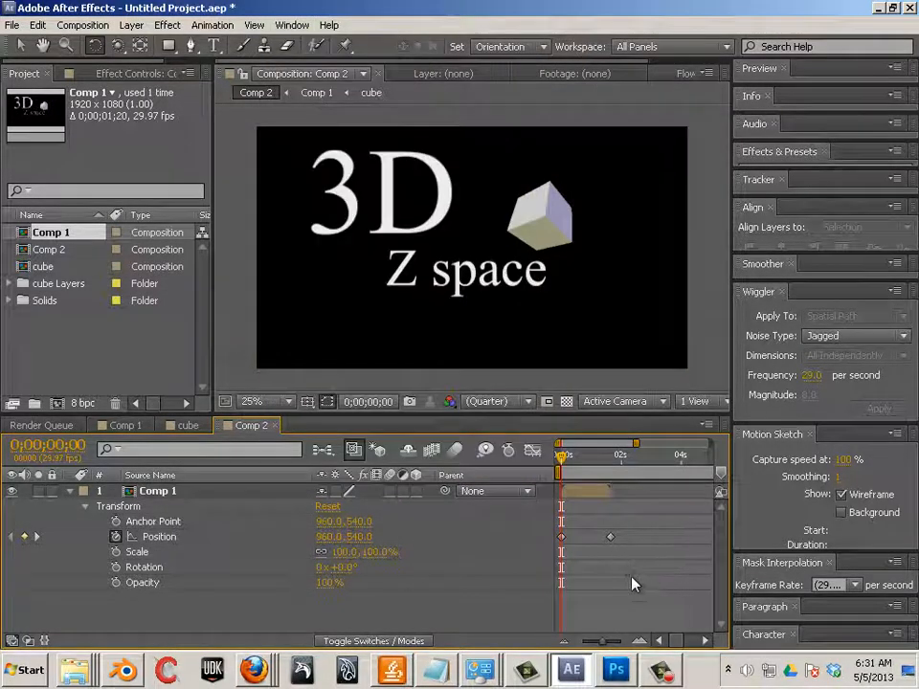
{"action": "left_click_drag", "start_coordinate": [644, 610], "coordinate": [549, 513]}
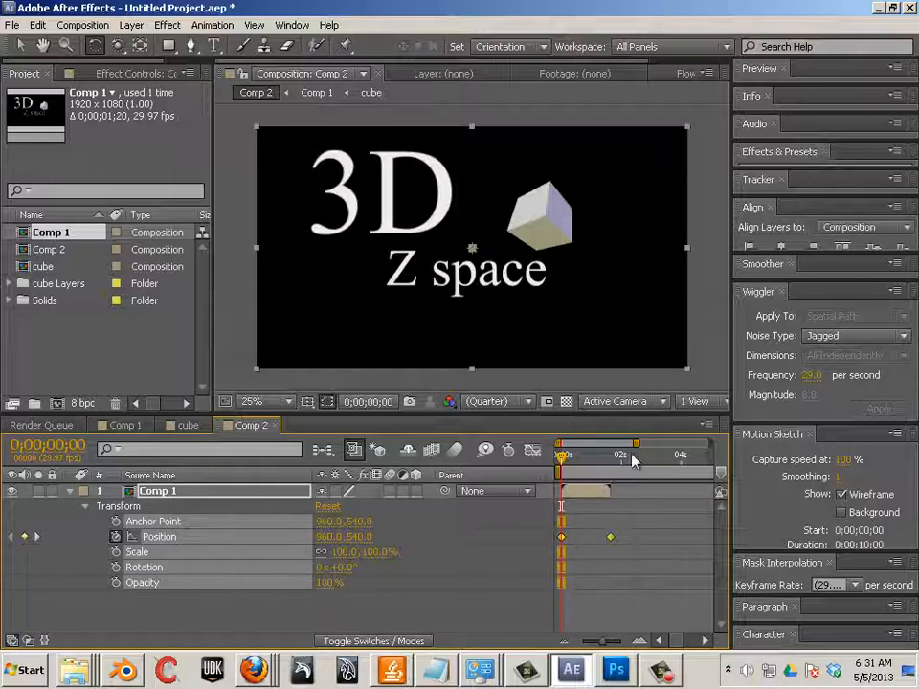
{"action": "left_click", "coordinate": [648, 599]}
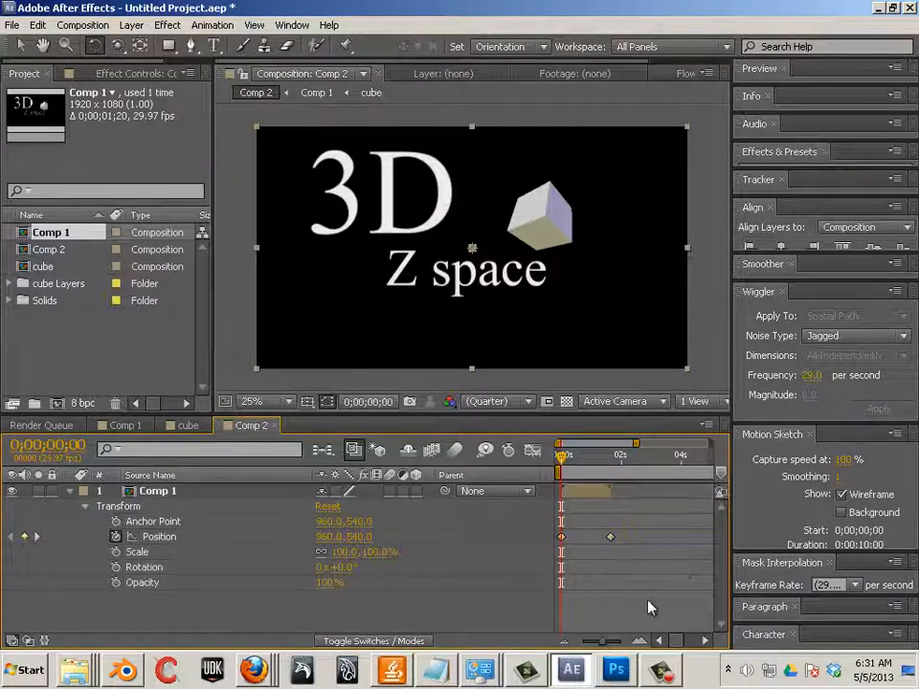
Step: Apply the Wiggler to the Comp 1 layer's two Position keyframes with a frequency of 33 per second
{"action": "left_click_drag", "start_coordinate": [627, 531], "coordinate": [559, 543]}
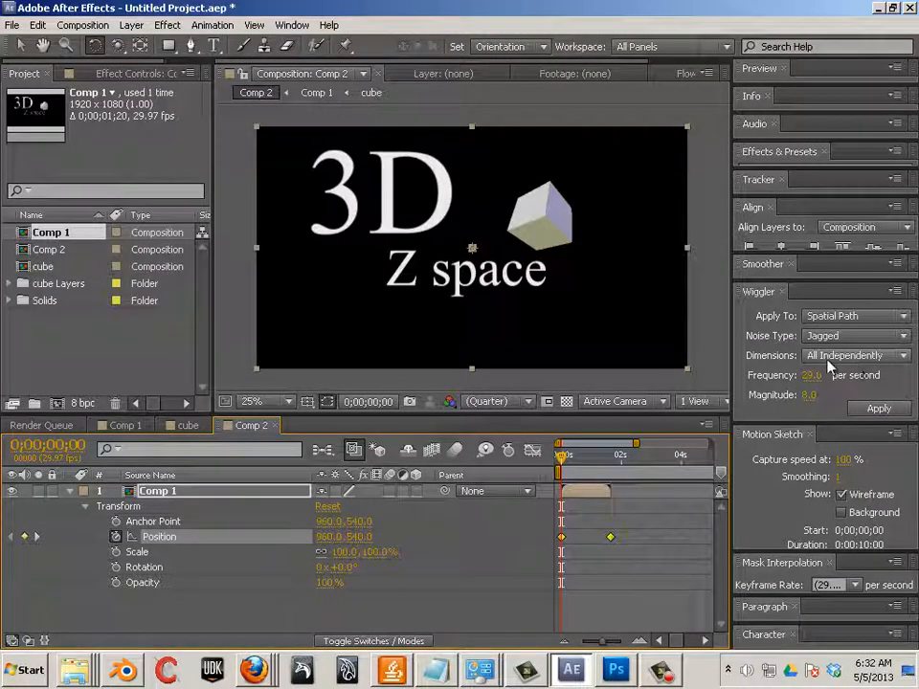
{"action": "left_click", "coordinate": [871, 357]}
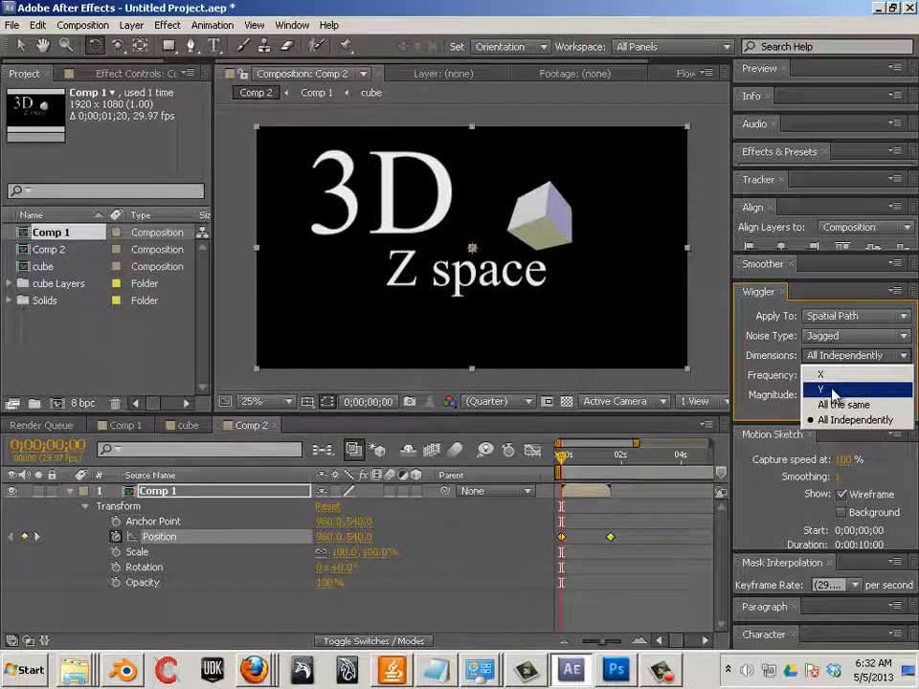
{"action": "left_click", "coordinate": [766, 412]}
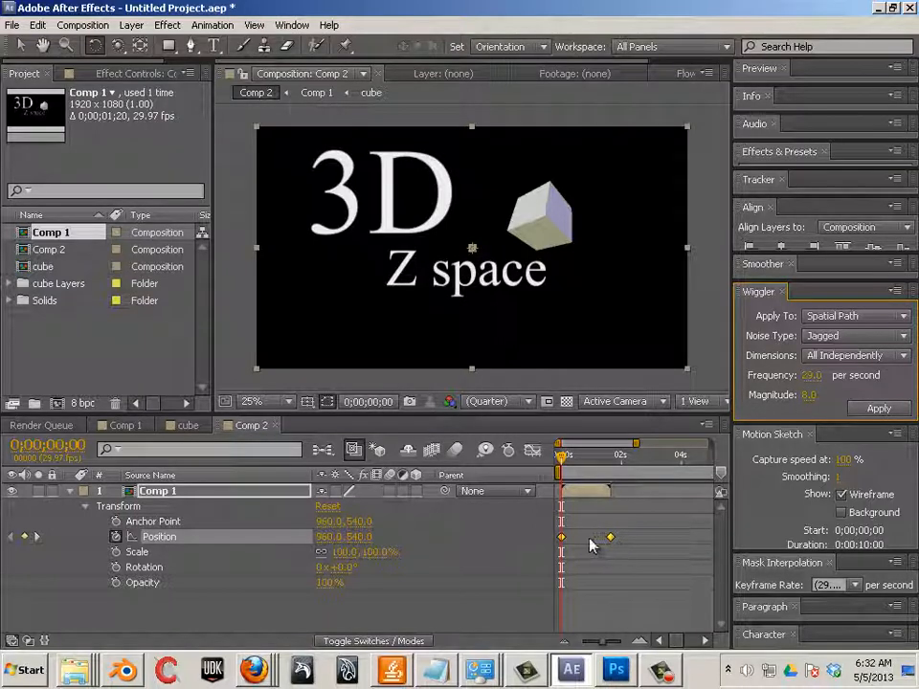
{"action": "left_click", "coordinate": [814, 376]}
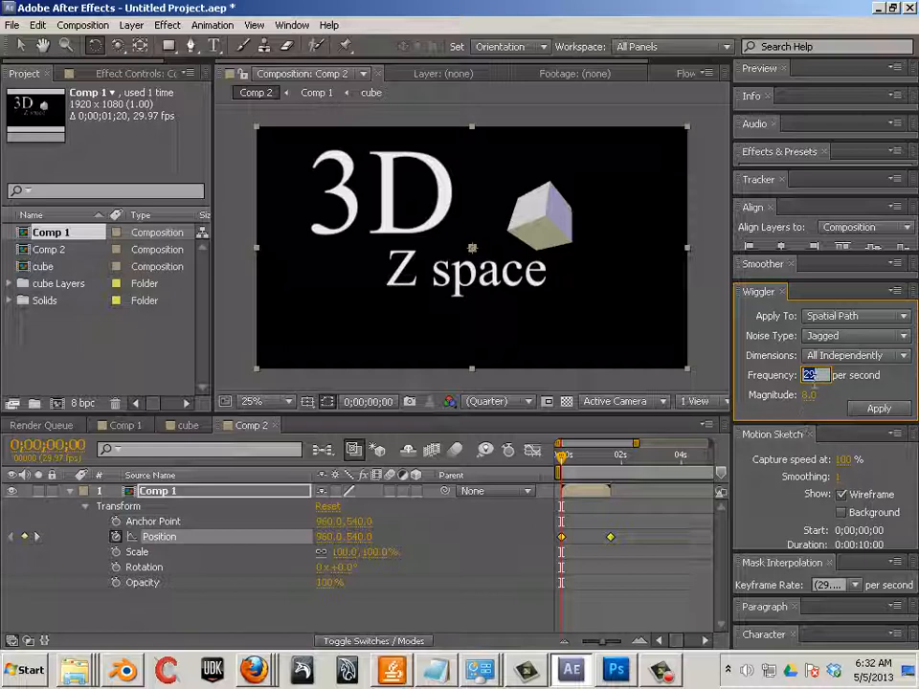
{"action": "left_click", "coordinate": [615, 458]}
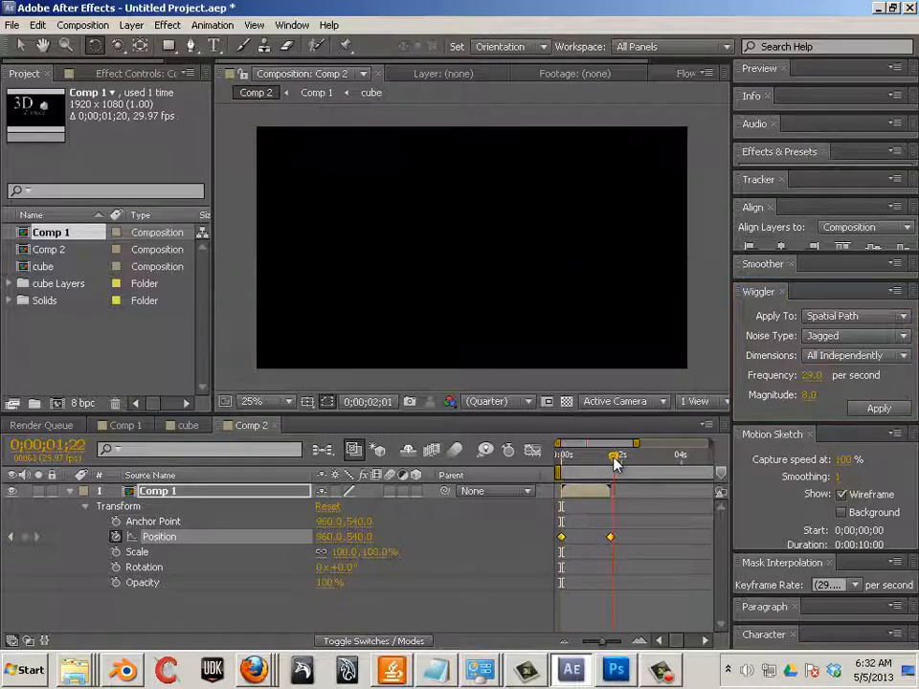
{"action": "left_click_drag", "start_coordinate": [614, 463], "coordinate": [574, 475]}
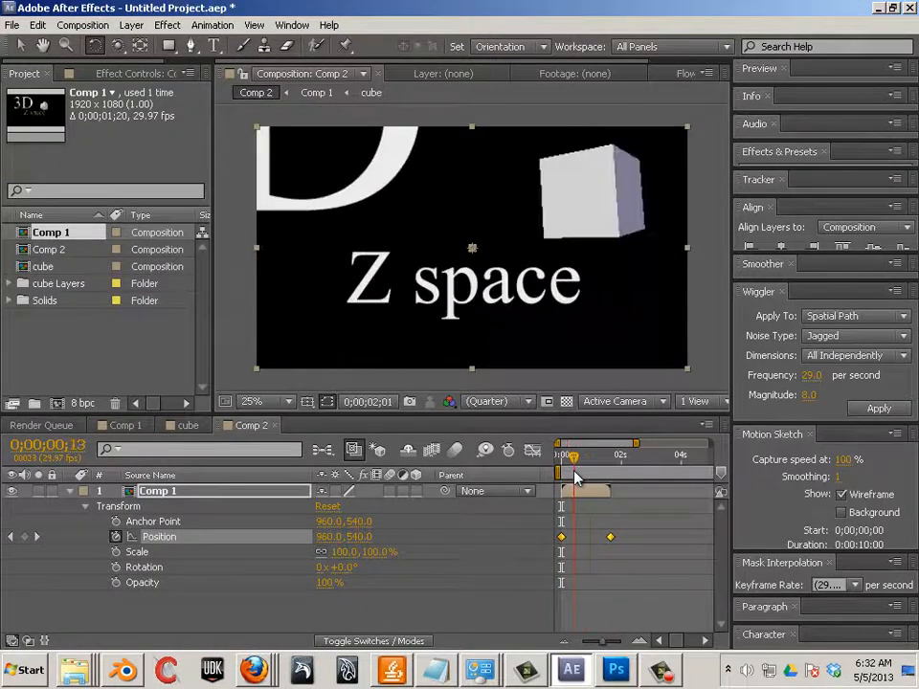
{"action": "left_click", "coordinate": [811, 376]}
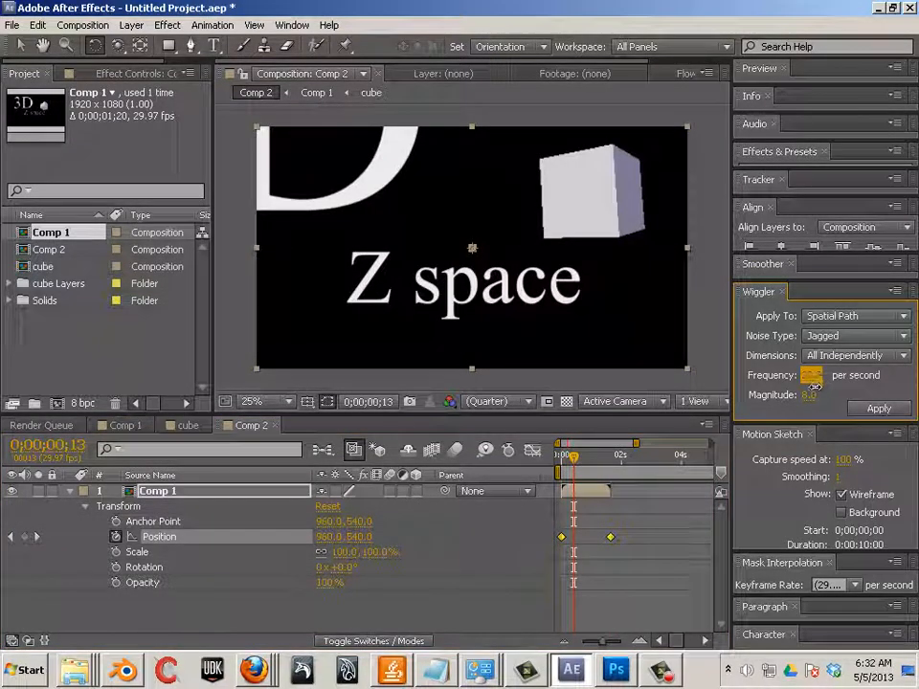
{"action": "left_click_drag", "start_coordinate": [815, 387], "coordinate": [823, 383]}
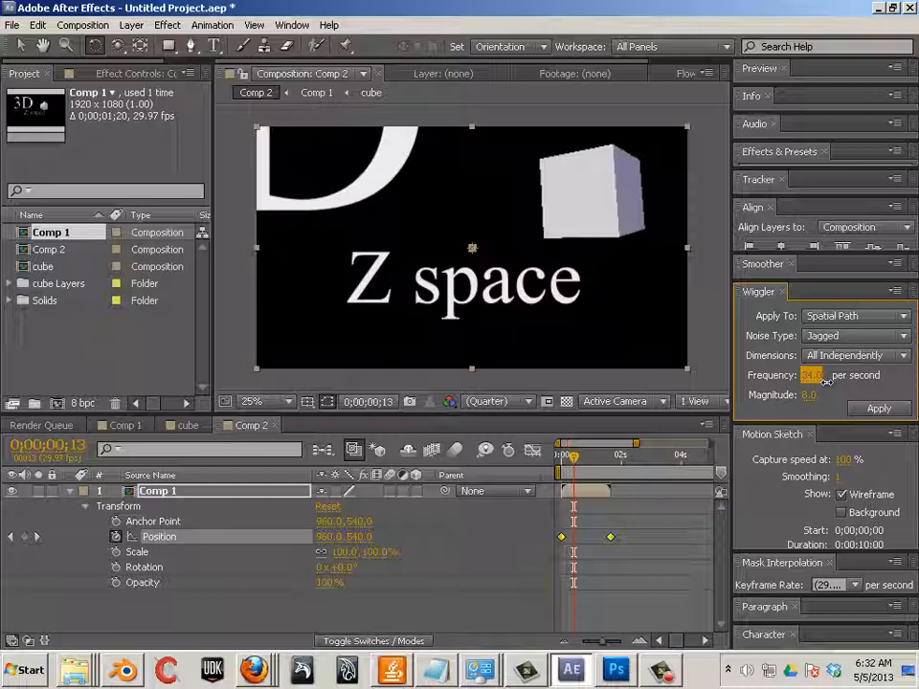
{"action": "left_click_drag", "start_coordinate": [824, 380], "coordinate": [823, 383]}
{"action": "left_click", "coordinate": [877, 409]}
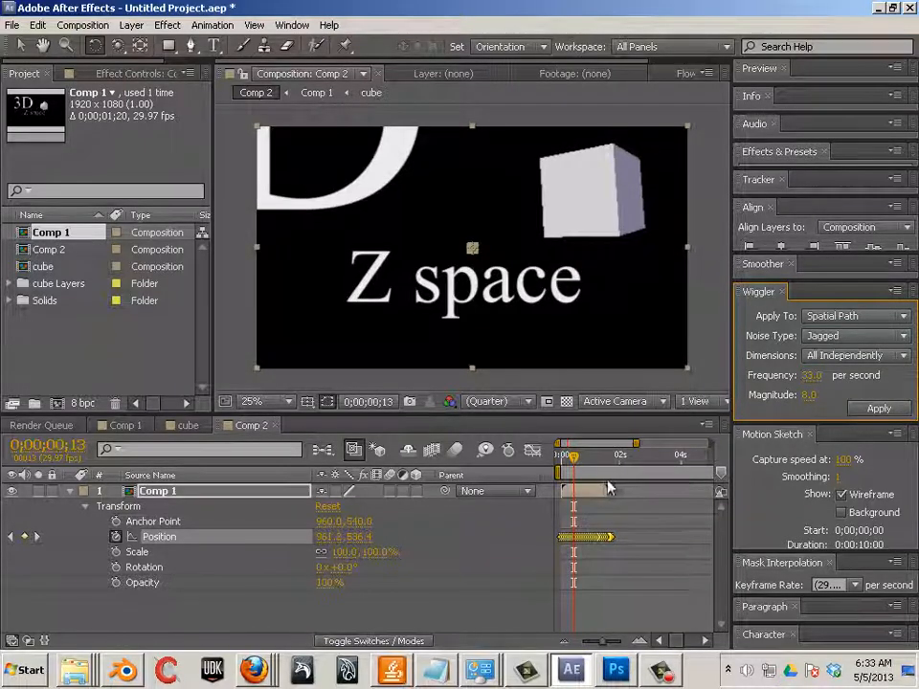
Step: Preview the wiggled Comp 1 layer in Comp 2 from the first frame
{"action": "left_click_drag", "start_coordinate": [600, 641], "coordinate": [625, 641]}
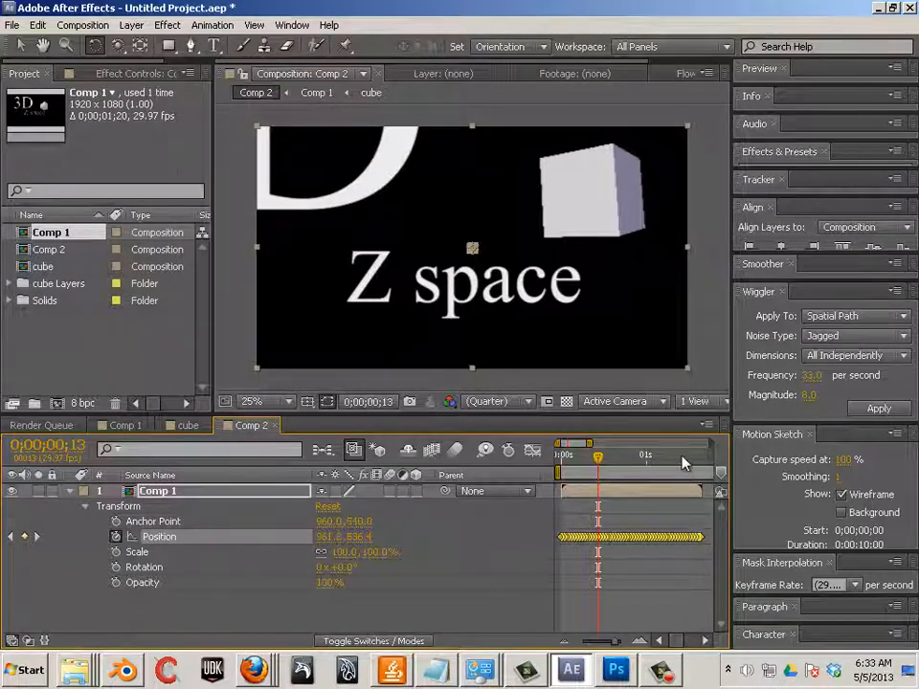
{"action": "left_click_drag", "start_coordinate": [682, 463], "coordinate": [536, 467]}
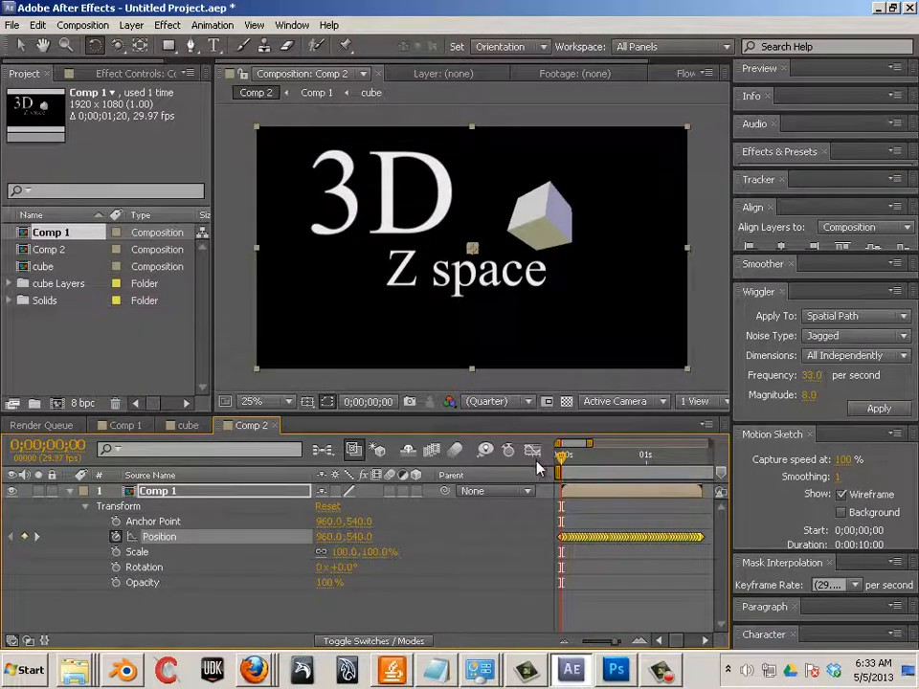
{"action": "key", "text": "space"}
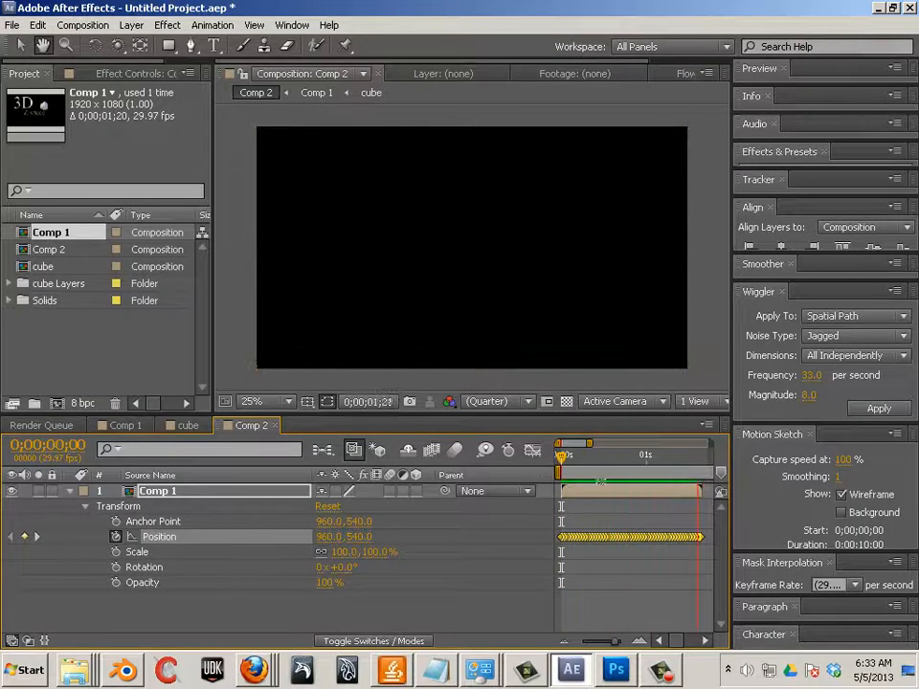
Step: Replay the Comp 2 preview to check the shake, and stop playback with the time at the first frame
{"action": "key", "text": "space"}
{"action": "key", "text": "space"}
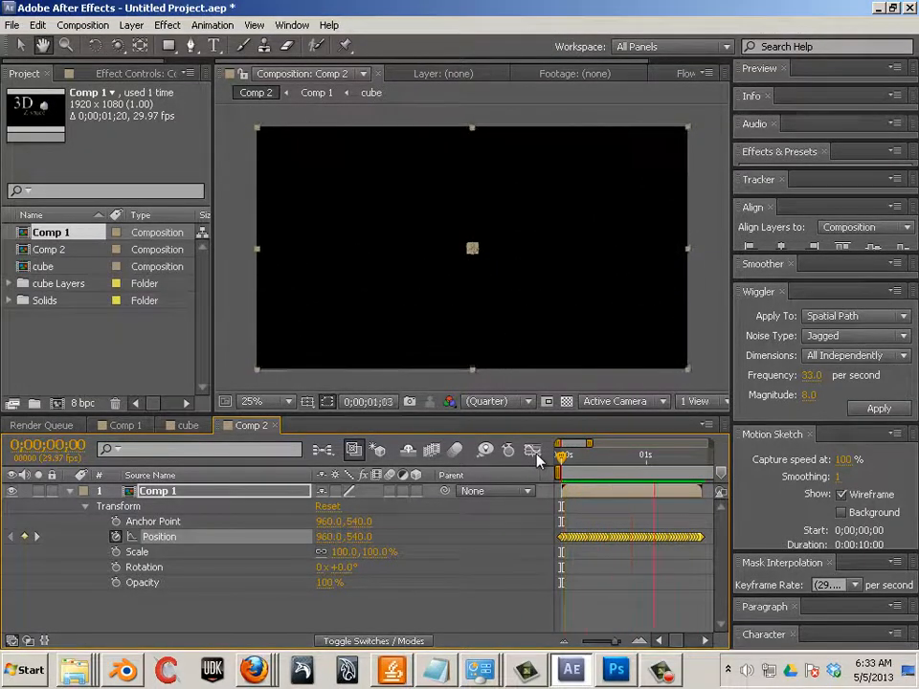
{"action": "key", "text": "w"}
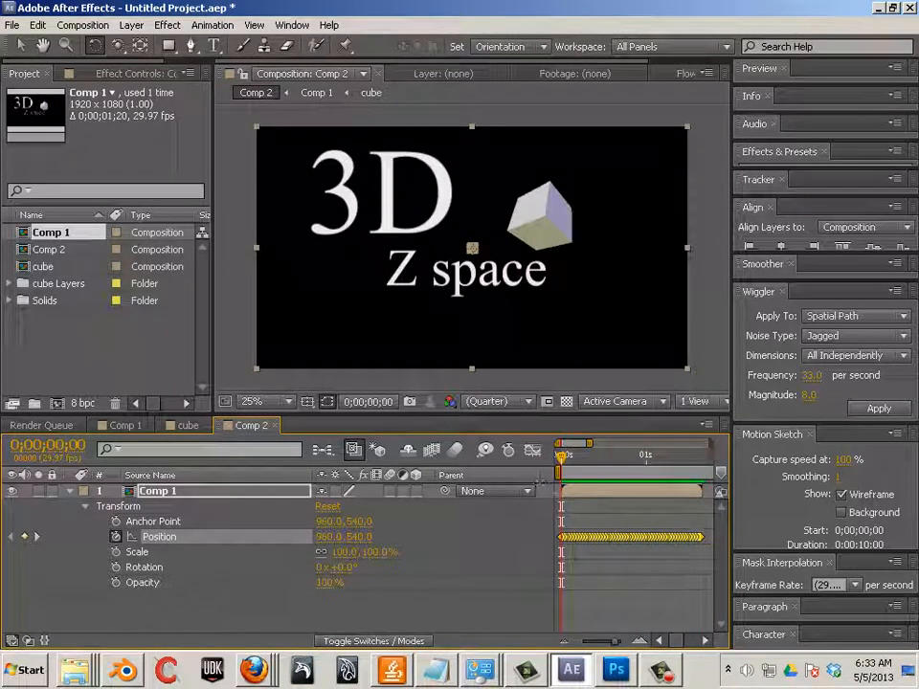
{"action": "key", "text": "space"}
Step: Show the Comp 1 layer's Position speed graph in a widened timeline, and examine its peaks up close and across the full duration
{"action": "left_click", "coordinate": [533, 450]}
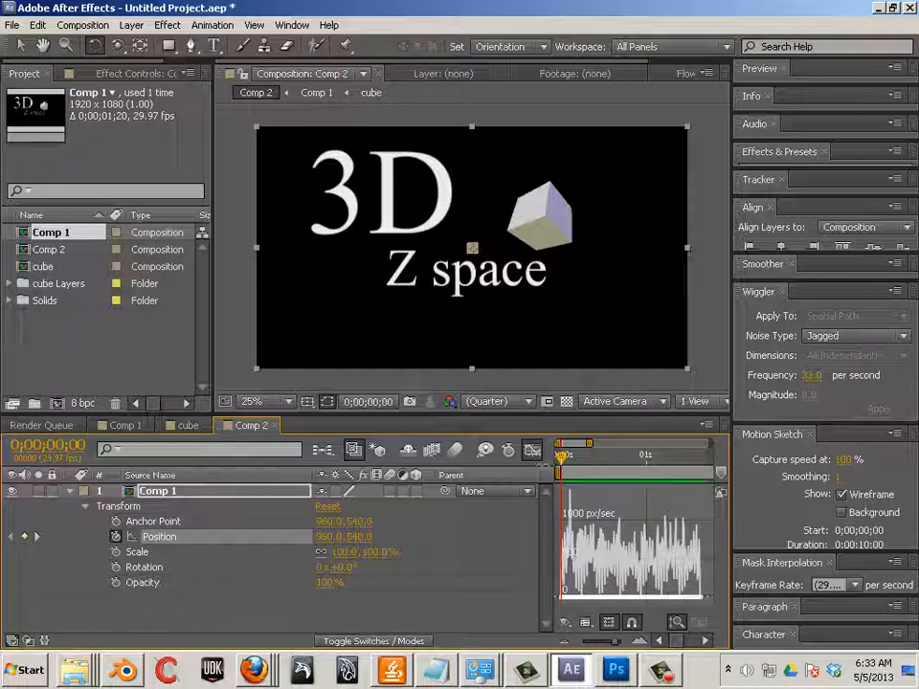
{"action": "left_click_drag", "start_coordinate": [730, 462], "coordinate": [887, 462]}
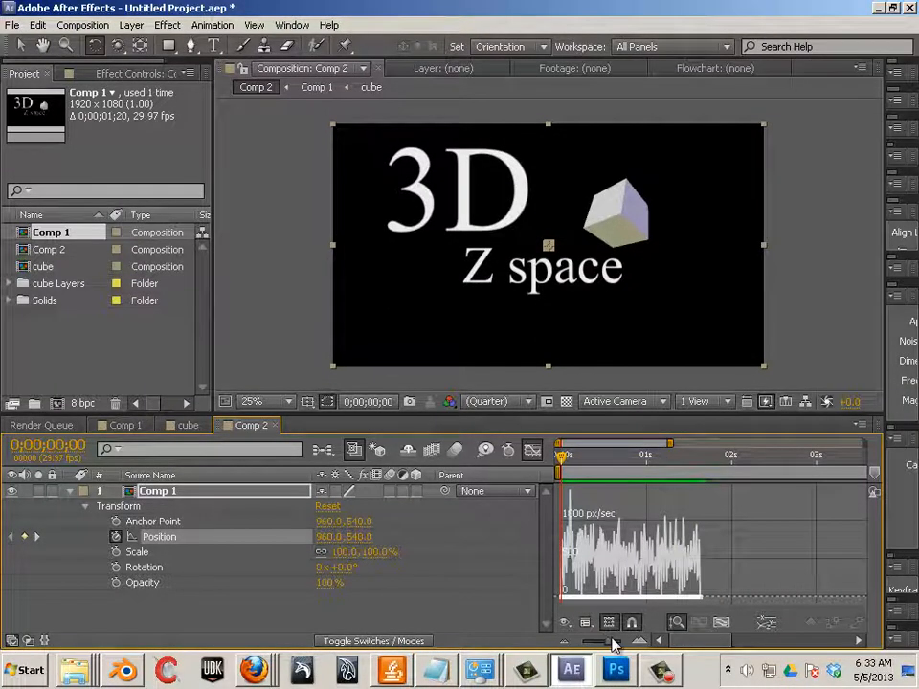
{"action": "mouse_move", "coordinate": [611, 643]}
{"action": "left_mouse_down"}
{"action": "mouse_move", "coordinate": [629, 645]}
{"action": "mouse_move", "coordinate": [622, 642]}
{"action": "left_mouse_up"}
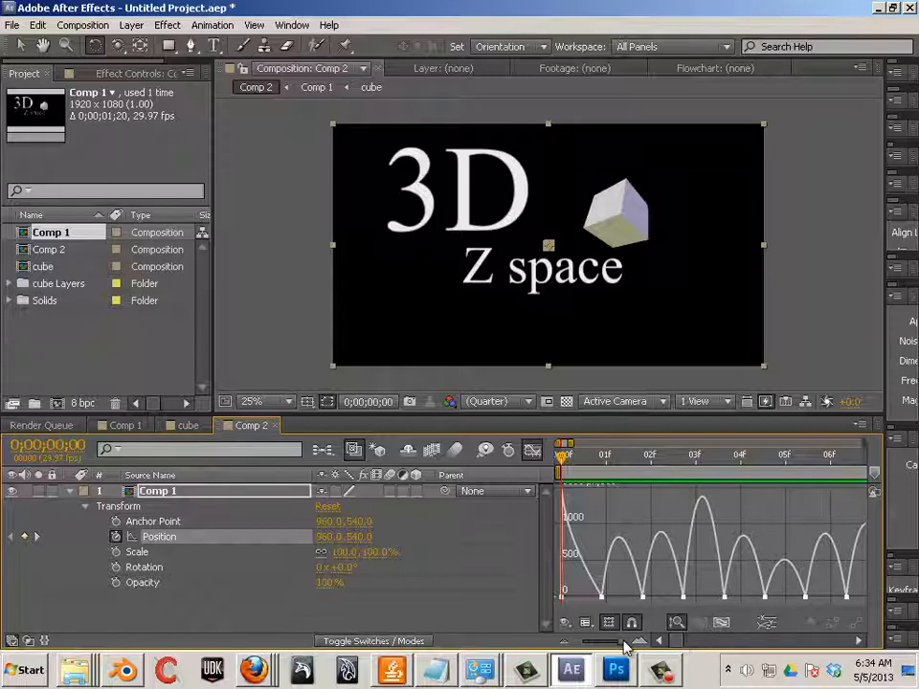
{"action": "left_click_drag", "start_coordinate": [624, 647], "coordinate": [607, 648]}
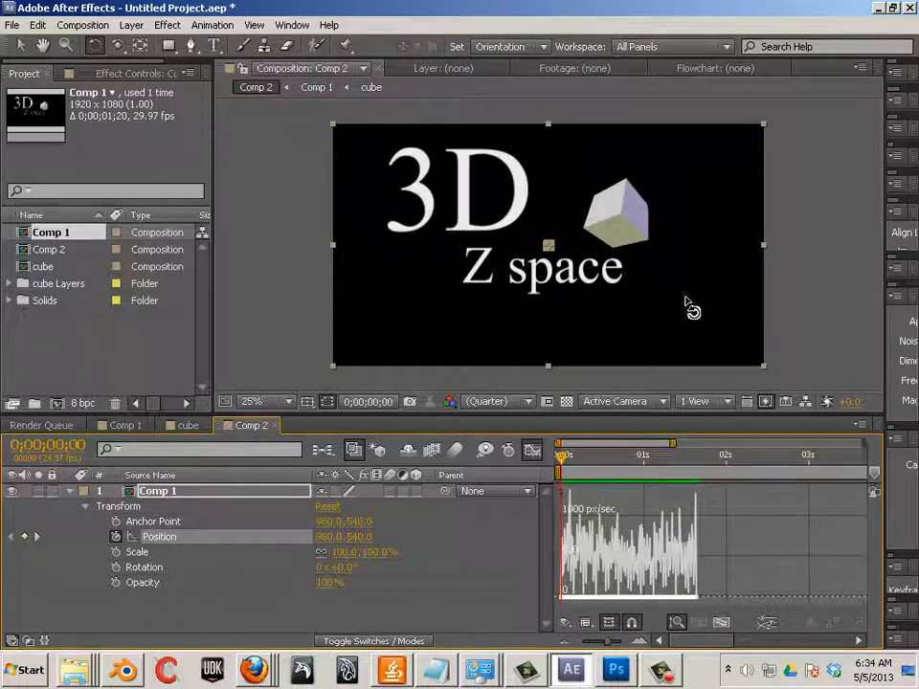
{"action": "left_click_drag", "start_coordinate": [574, 455], "coordinate": [470, 481]}
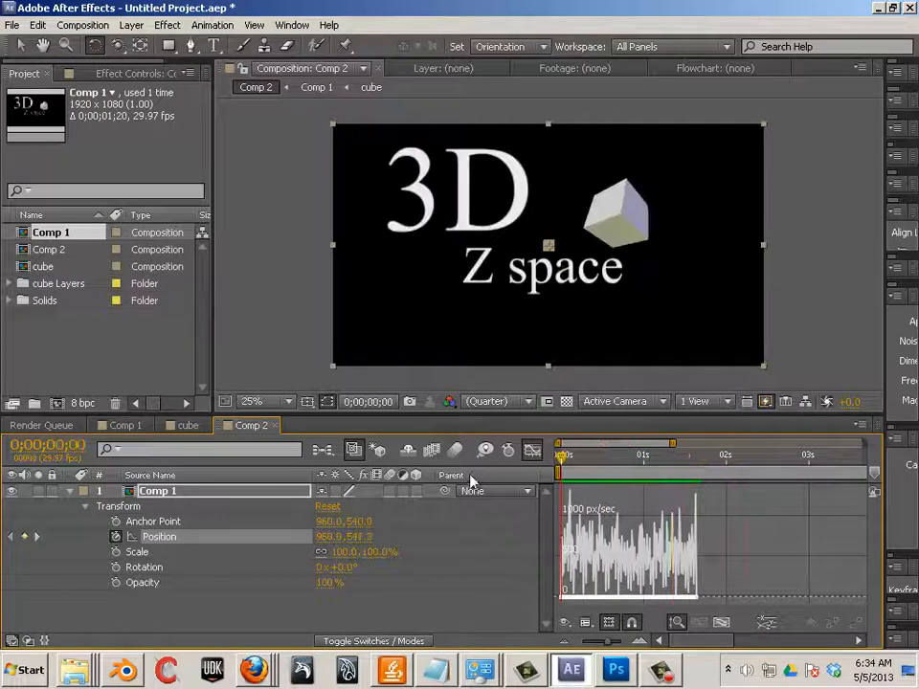